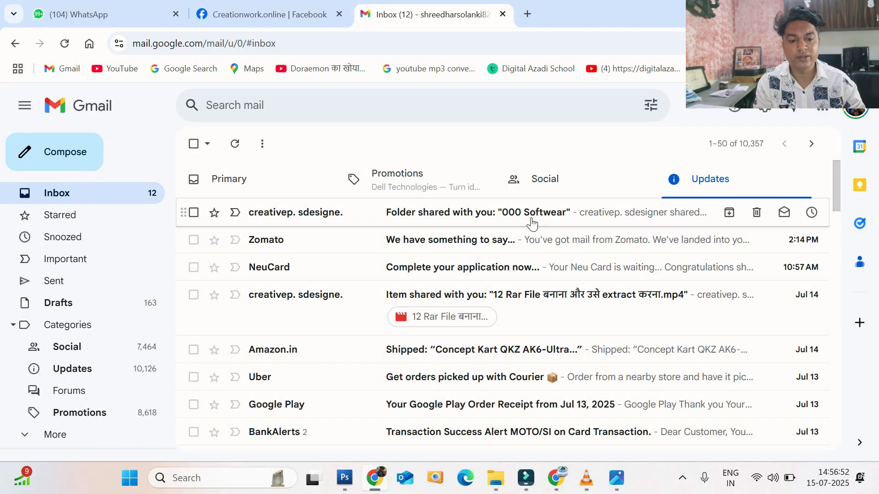
# - Open the folder-share e-mail in the inbox and open the shared "000 Softwear" folder in Google Drive
pyautogui.click(531, 222)
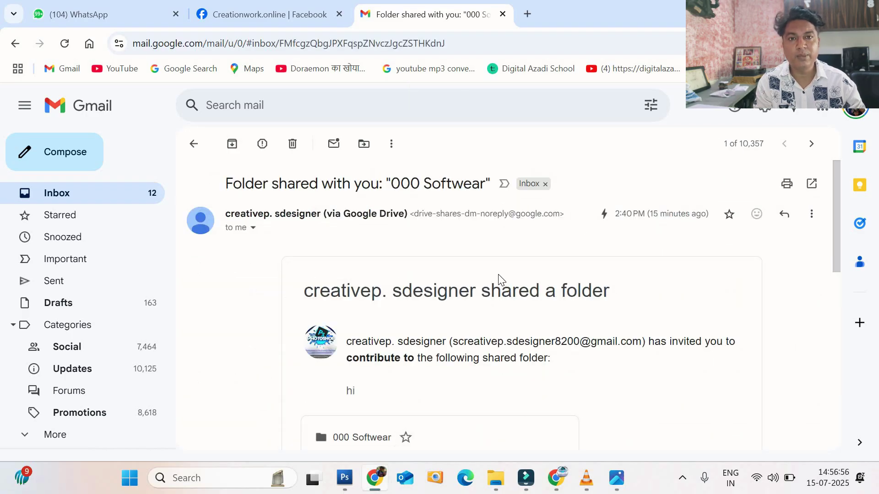
pyautogui.scroll(-3, 499, 274)
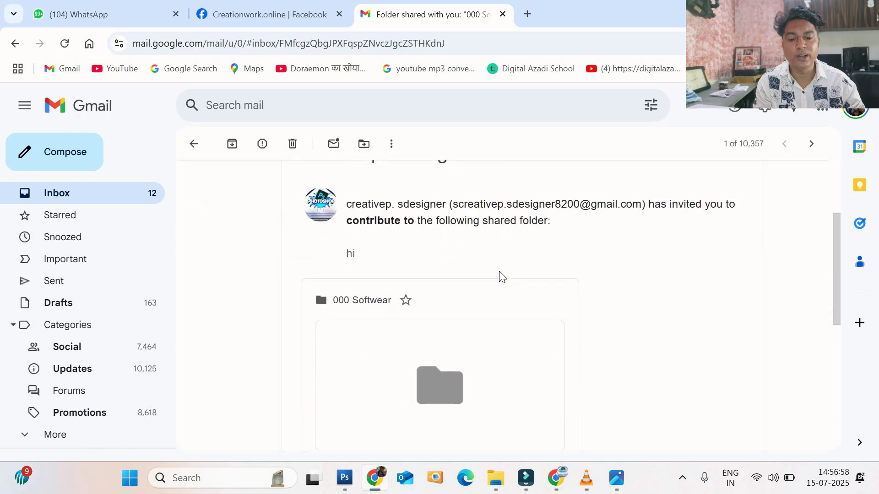
pyautogui.scroll(-3, 499, 274)
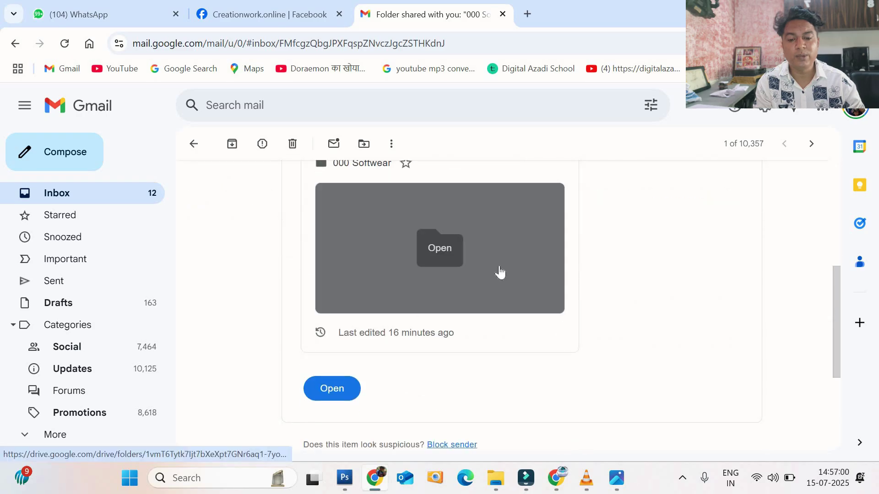
pyautogui.scroll(-4, 422, 284)
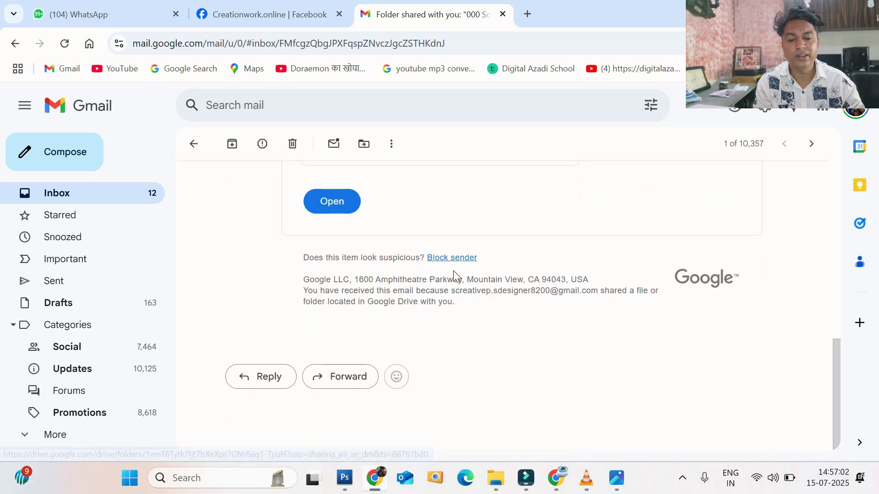
pyautogui.scroll(9, 454, 273)
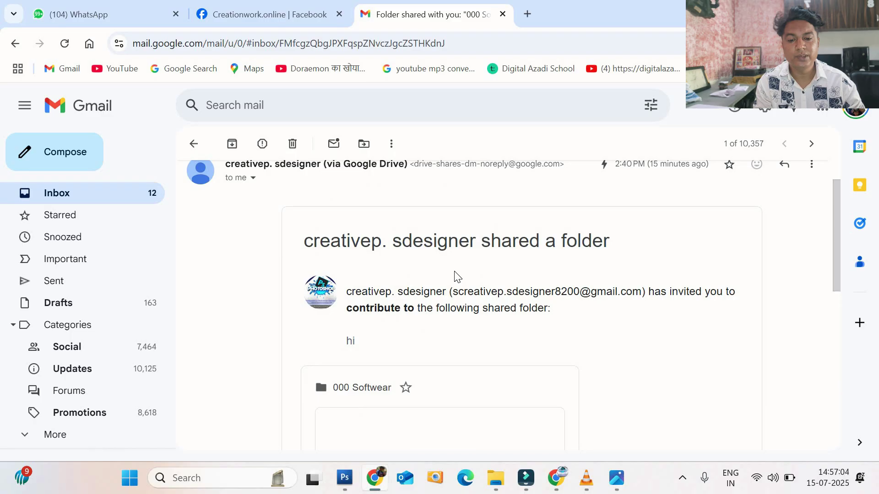
pyautogui.scroll(-2, 454, 274)
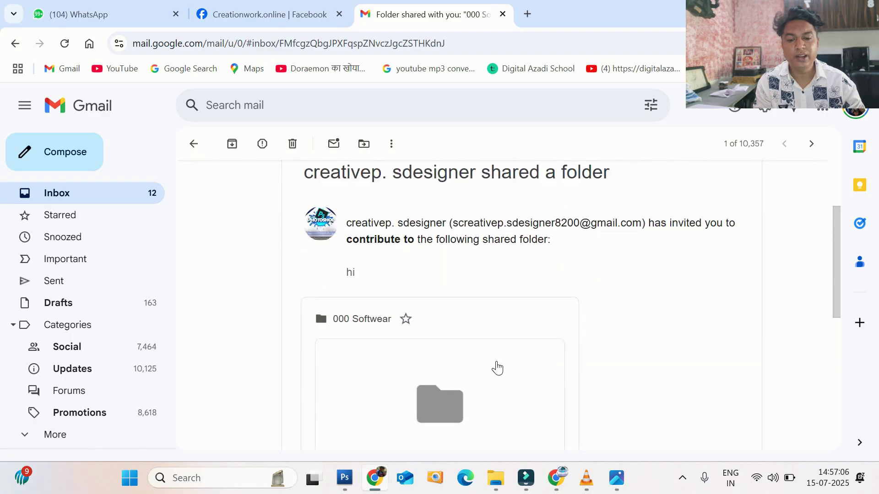
pyautogui.moveTo(451, 404)
pyautogui.scroll(-2, 471, 394)
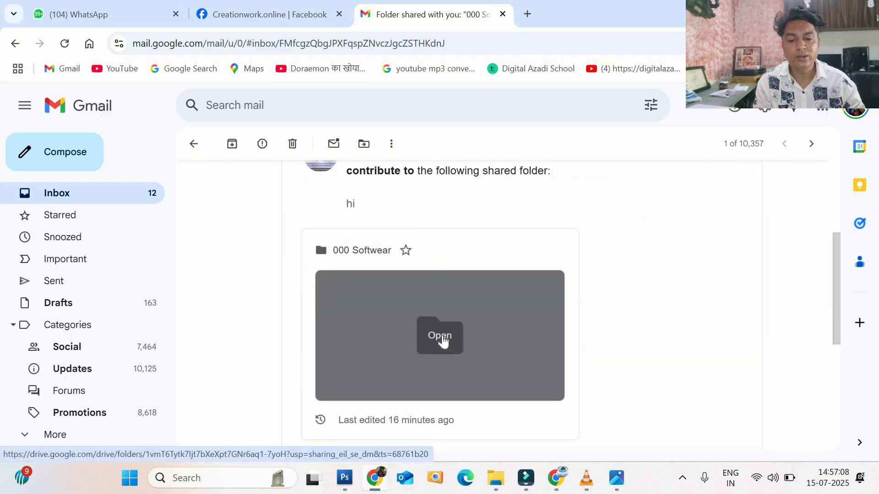
pyautogui.click(442, 337)
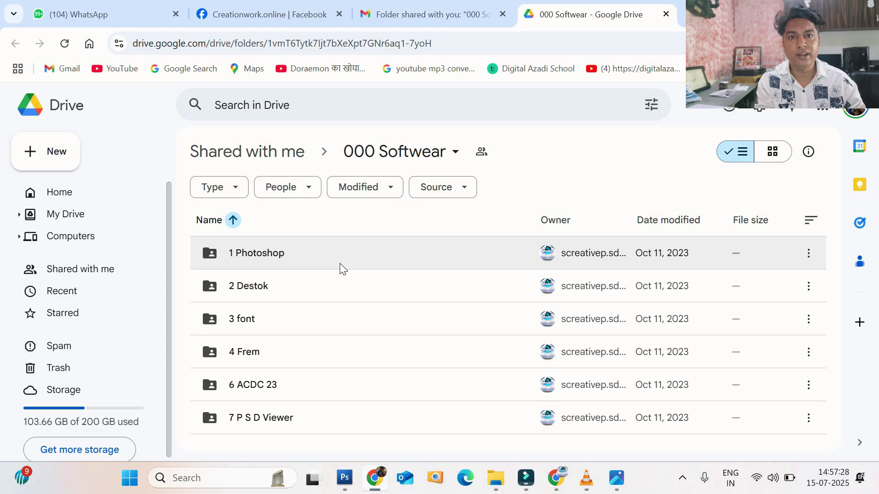
# - Select all the folders inside the shared "000 Softwear" folder and download them
pyautogui.click(340, 265)
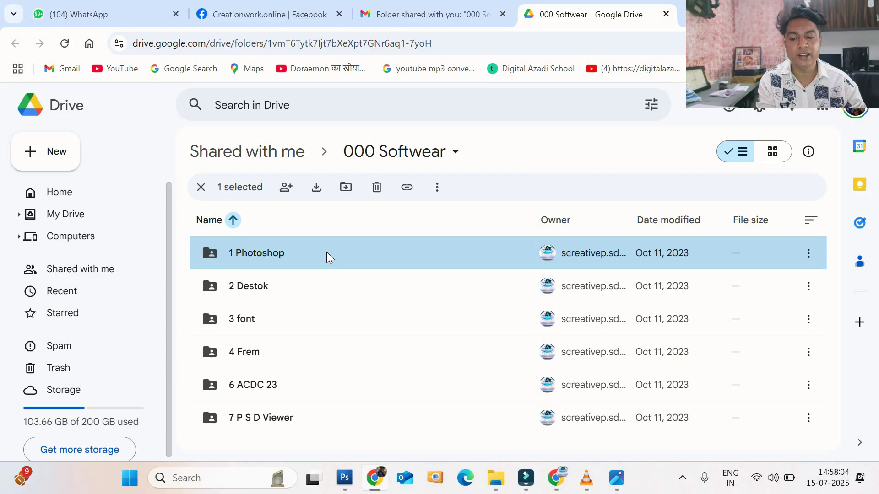
pyautogui.click(298, 298)
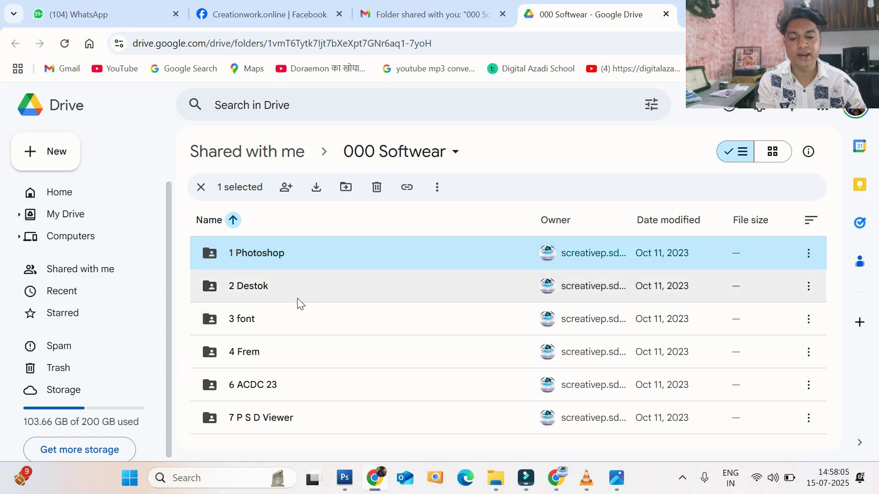
pyautogui.click(288, 328)
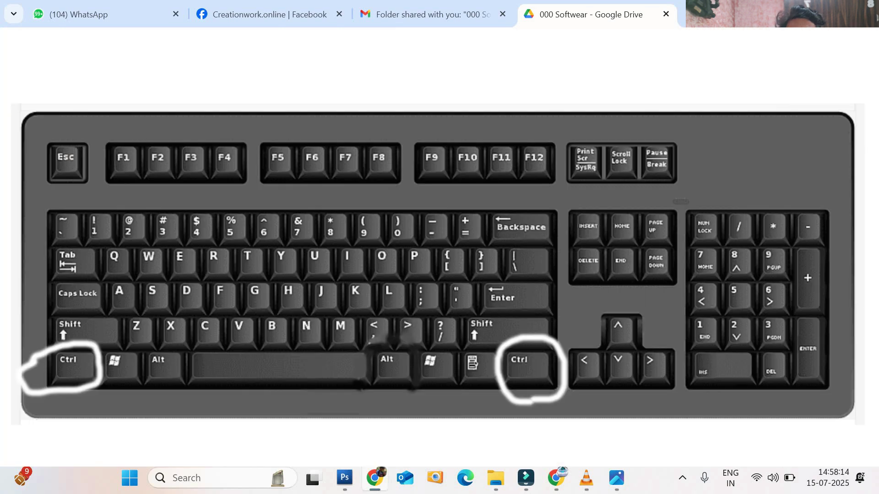
pyautogui.click(286, 254)
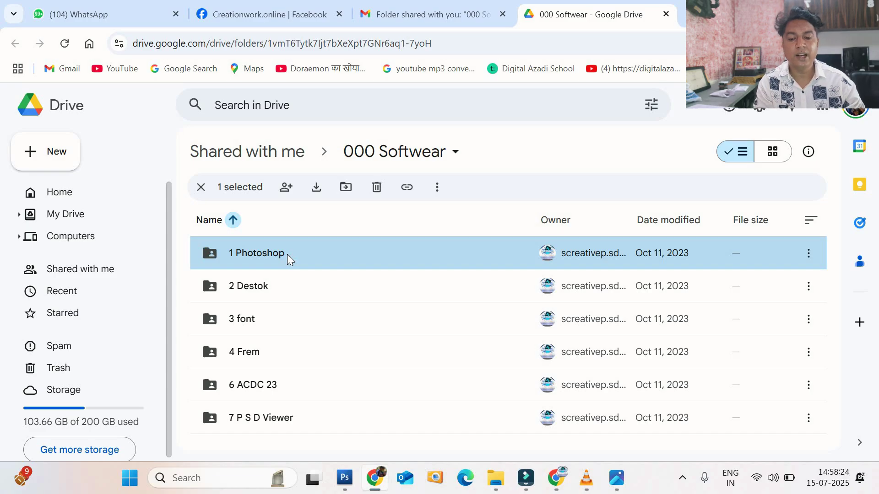
pyautogui.hotkey('ctrl', 'a')
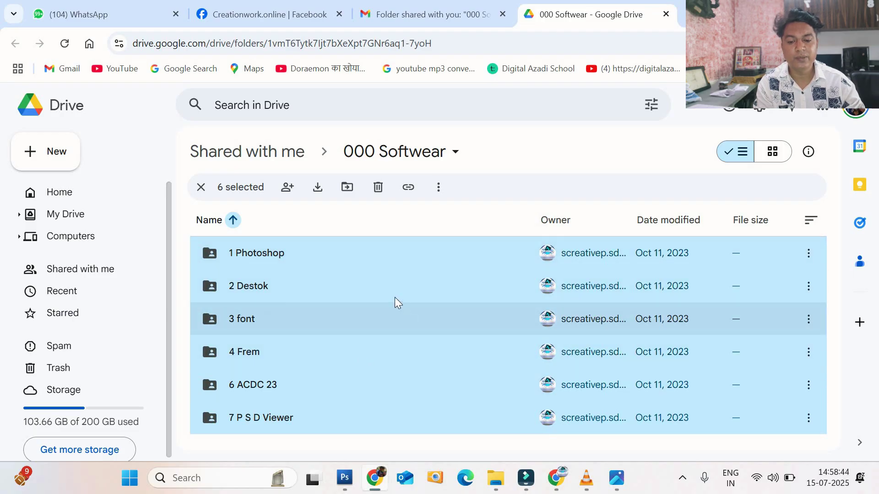
pyautogui.click(320, 263)
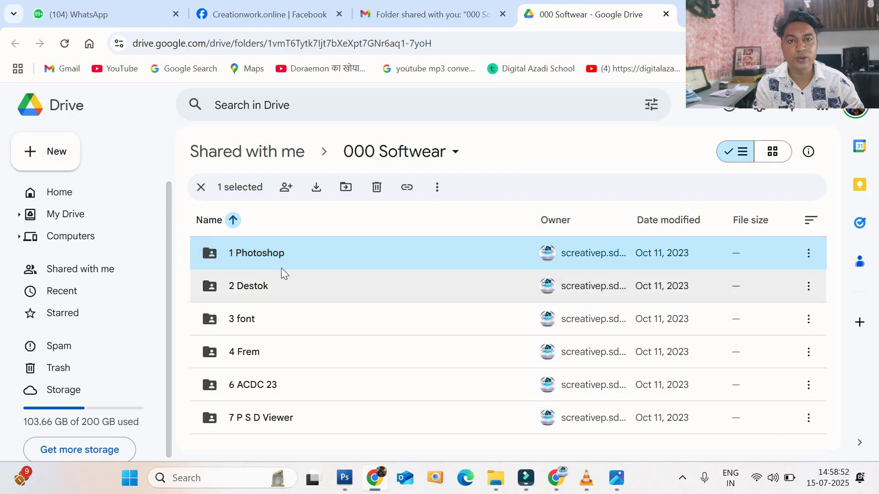
pyautogui.hotkey('ctrl', 'a')
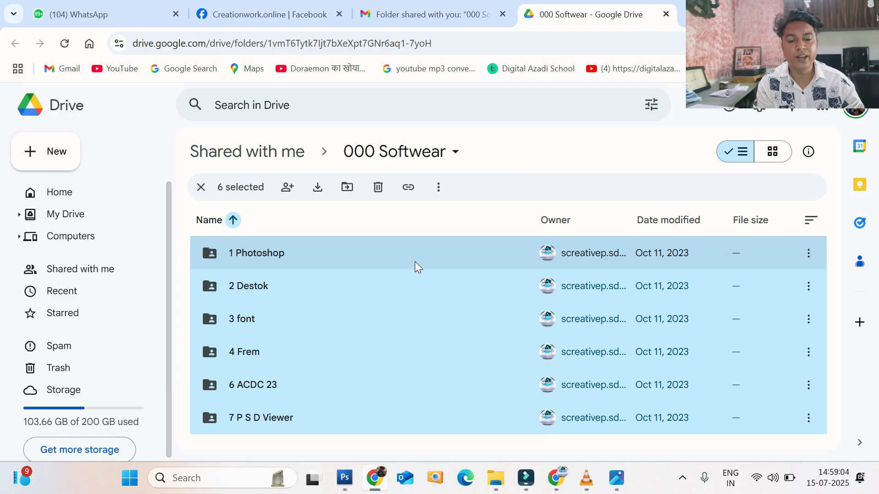
pyautogui.rightClick(414, 261)
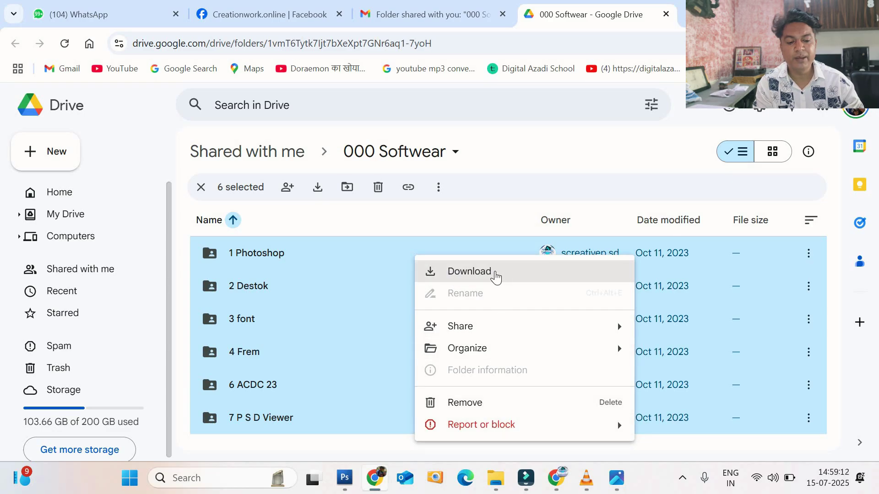
pyautogui.click(499, 273)
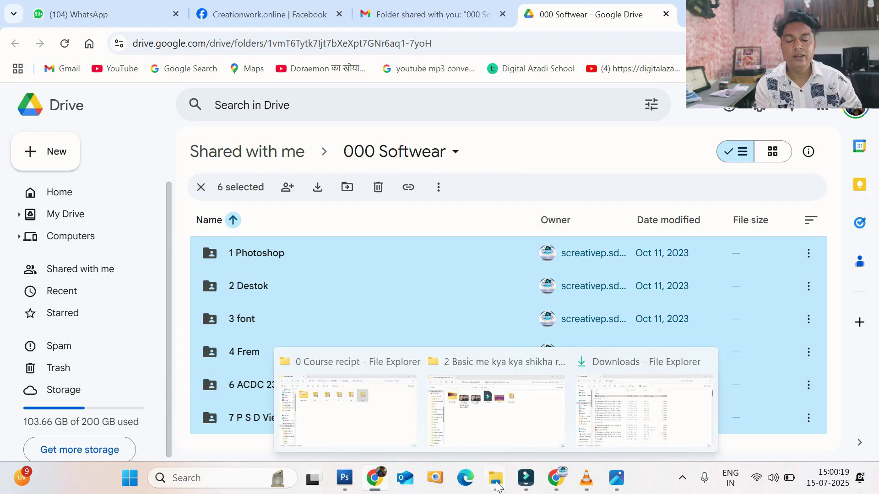
pyautogui.rightClick(495, 477)
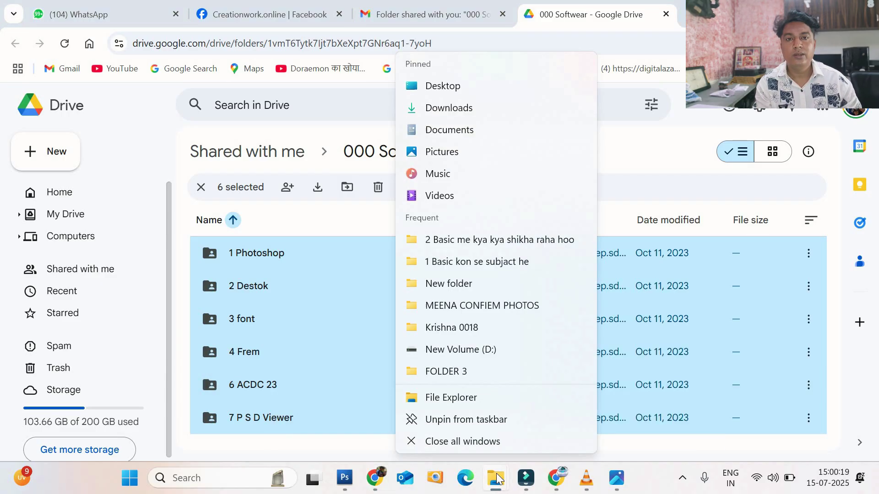
pyautogui.click(466, 403)
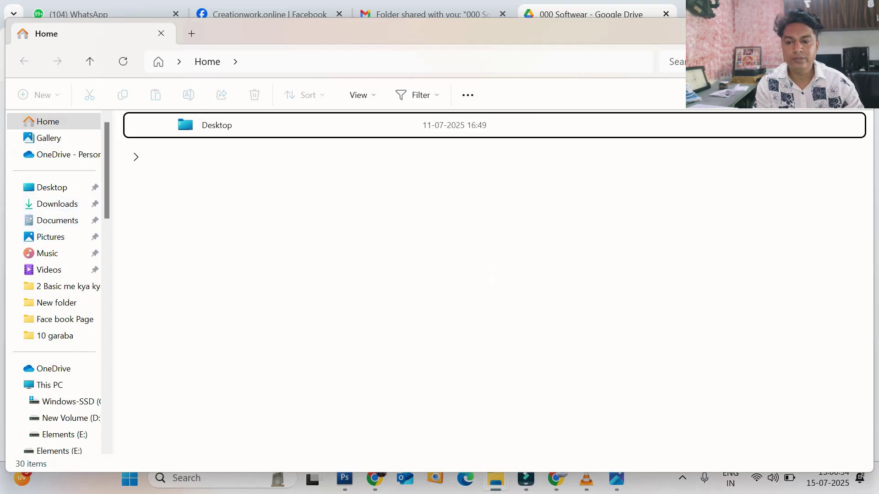
pyautogui.click(841, 33)
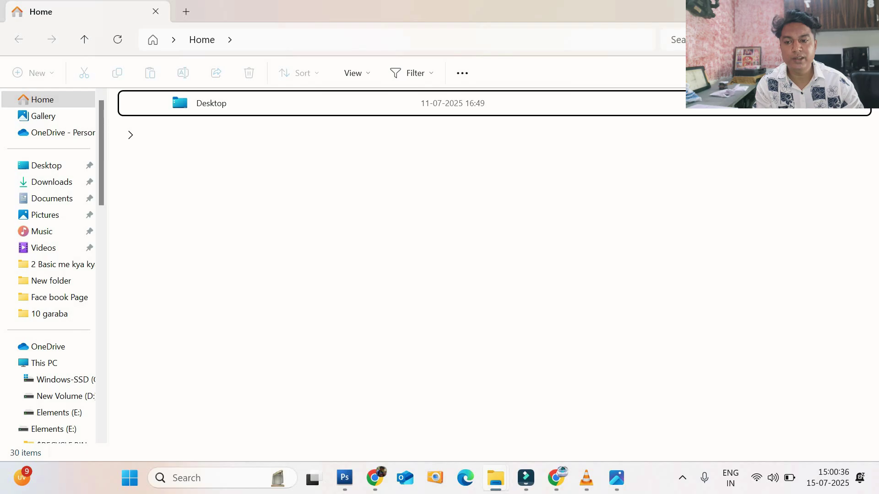
pyautogui.press('super+d')
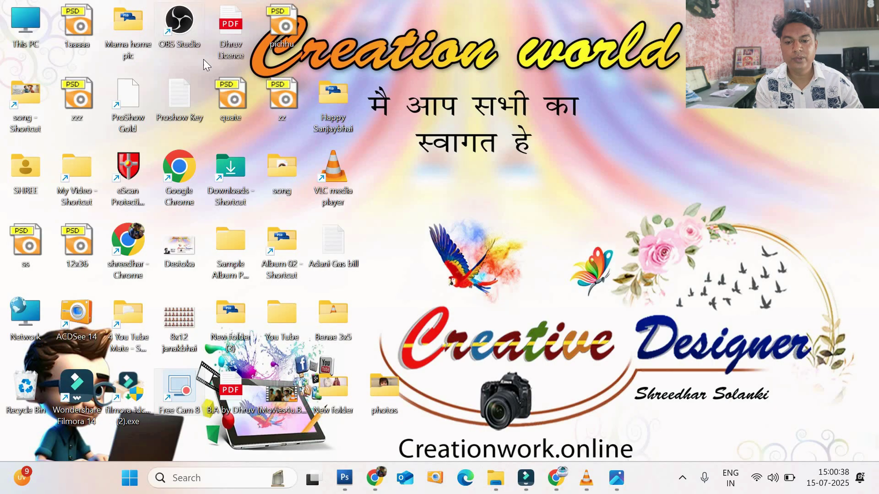
# - Open This PC from the desktop and go to the Downloads folder
pyautogui.doubleClick(37, 29)
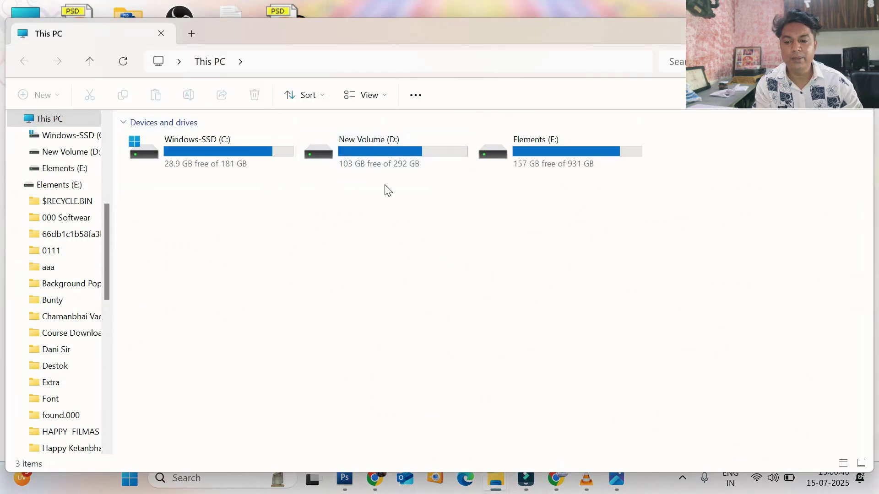
pyautogui.moveTo(105, 262); pyautogui.dragTo(104, 192)
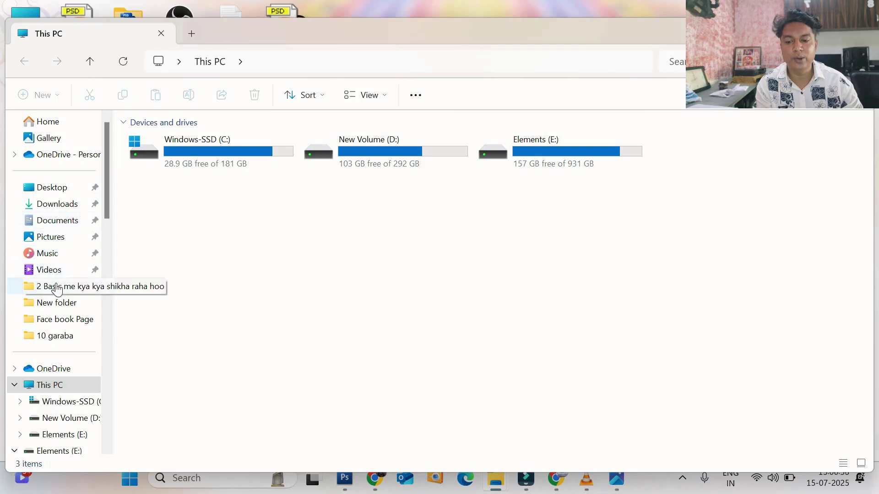
pyautogui.click(61, 208)
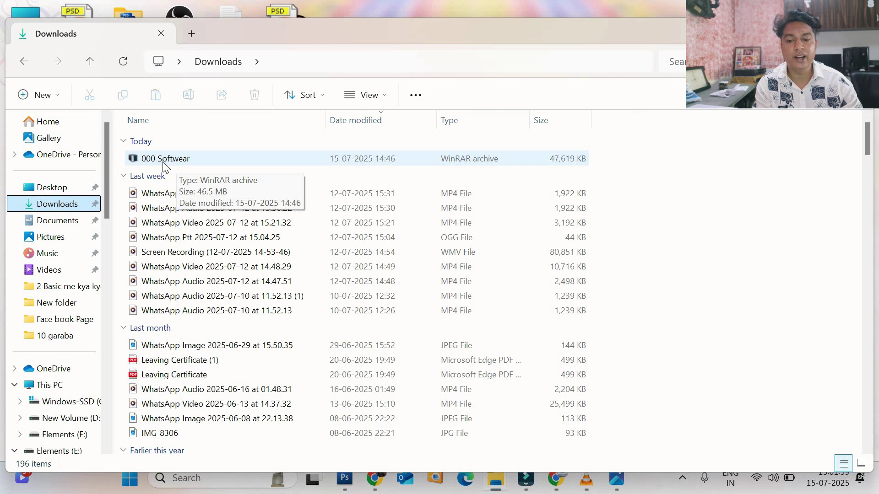
# - Copy the "000 Softwear" WinRAR archive in the Downloads folder
pyautogui.click(163, 162)
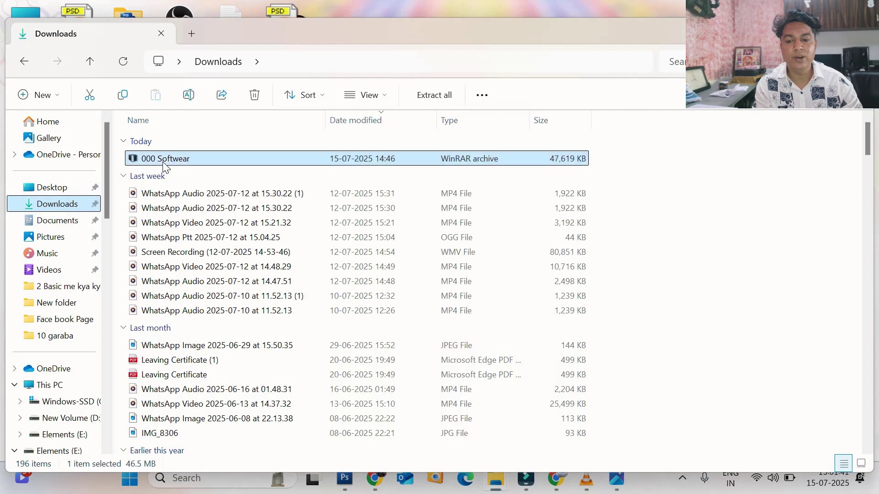
pyautogui.rightClick(163, 162)
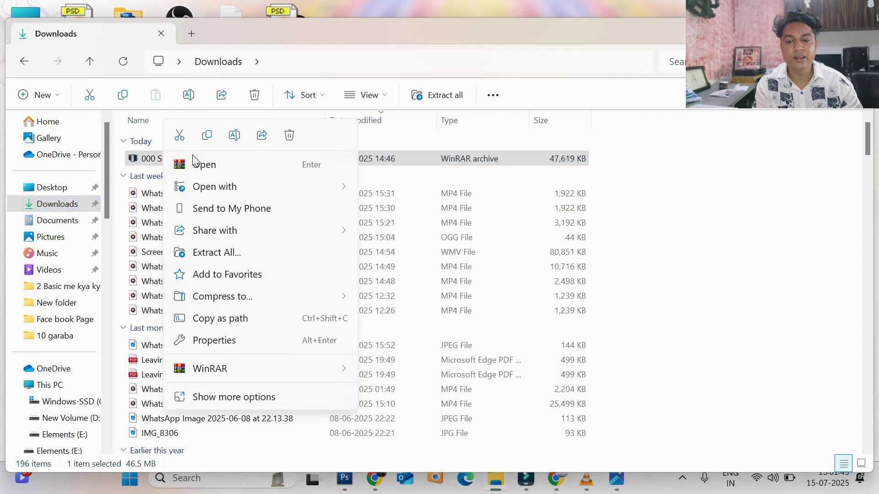
pyautogui.click(207, 136)
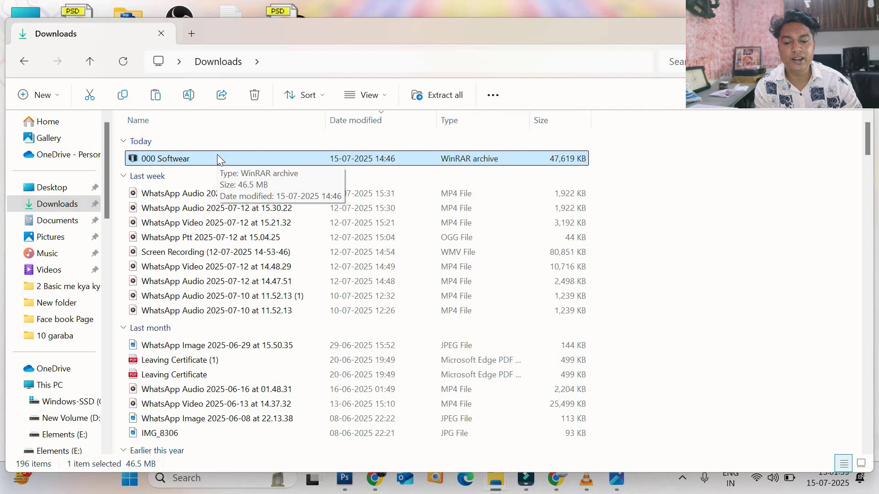
pyautogui.rightClick(194, 160)
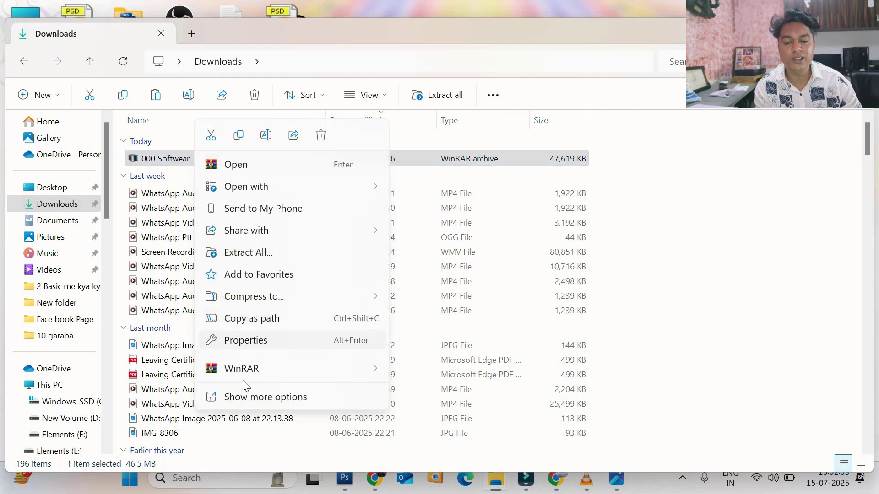
pyautogui.click(243, 398)
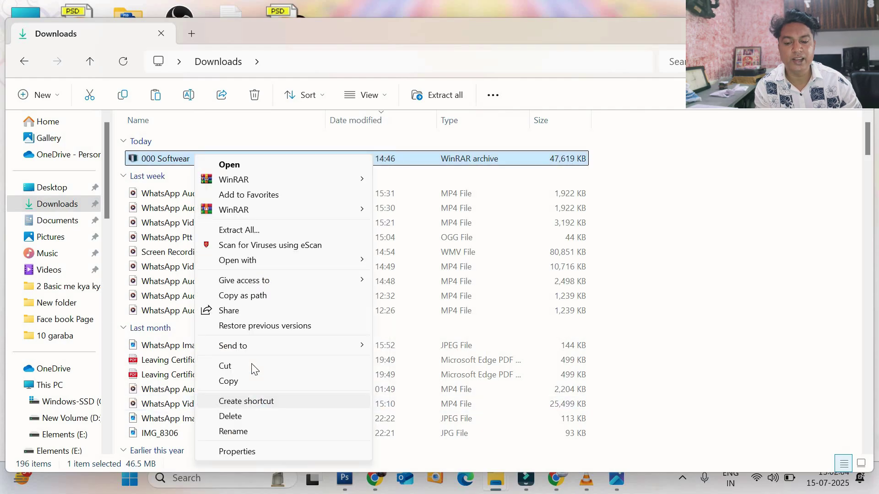
pyautogui.click(238, 384)
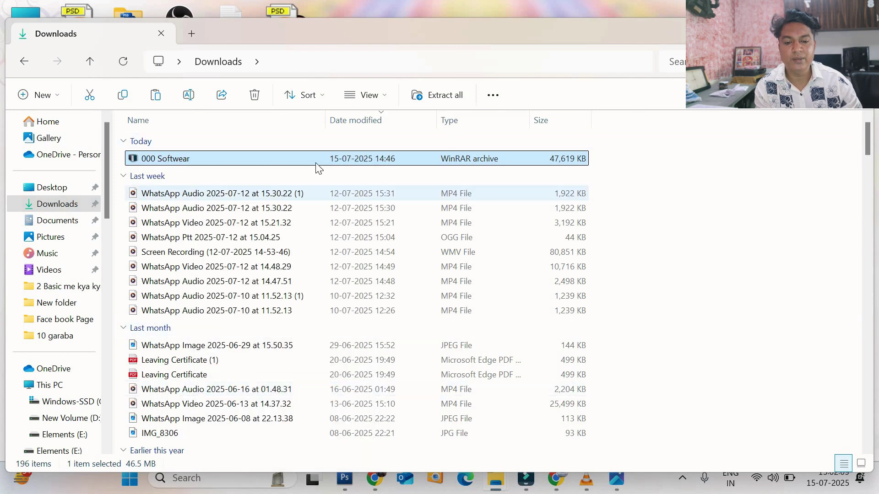
# - Browse from This PC to the SOFTWEAR folder on the New Volume (D:) drive
pyautogui.click(41, 387)
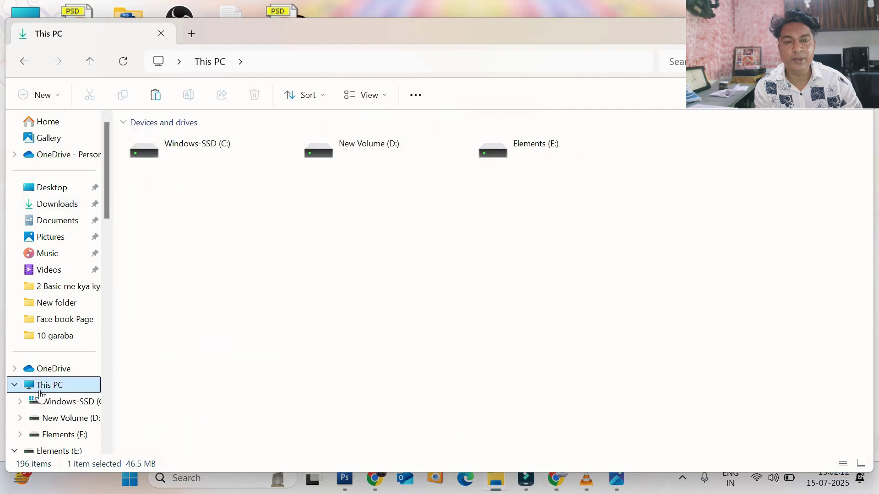
pyautogui.doubleClick(383, 158)
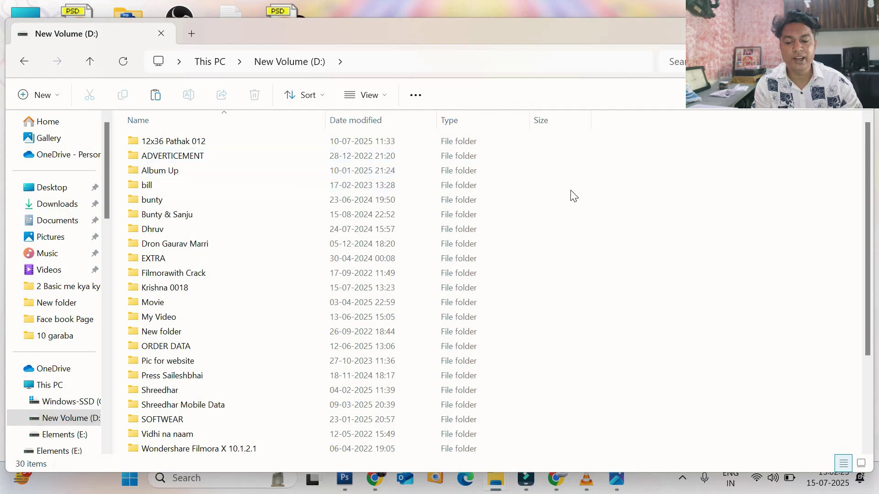
pyautogui.rightClick(602, 196)
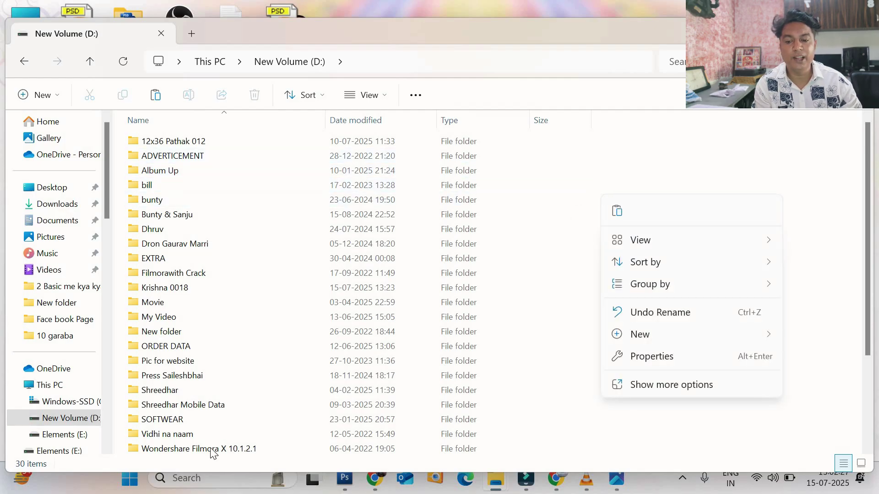
pyautogui.doubleClick(176, 424)
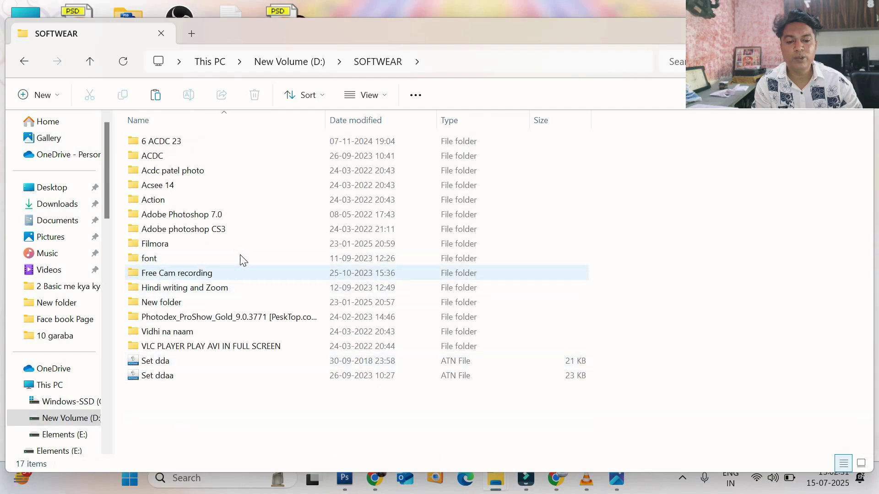
# - Browse from This PC to the Softwear Shree folder on the Elements (E:) drive
pyautogui.click(52, 384)
pyautogui.click(531, 158)
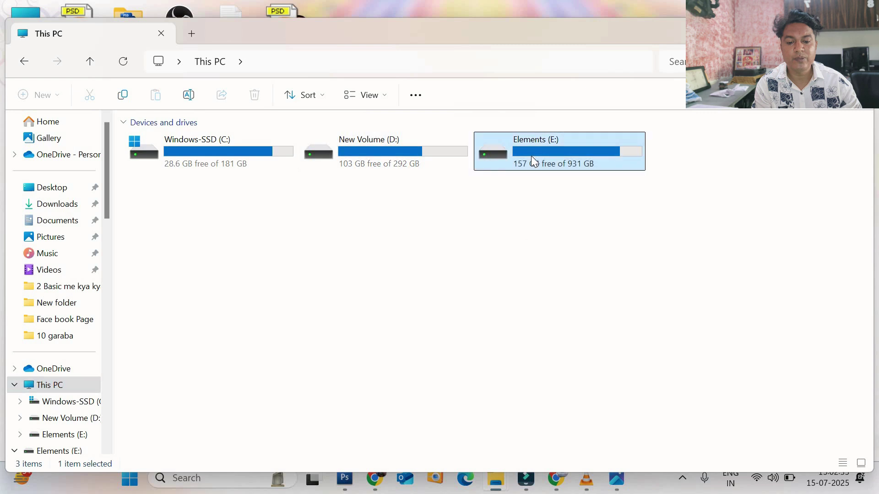
pyautogui.doubleClick(531, 156)
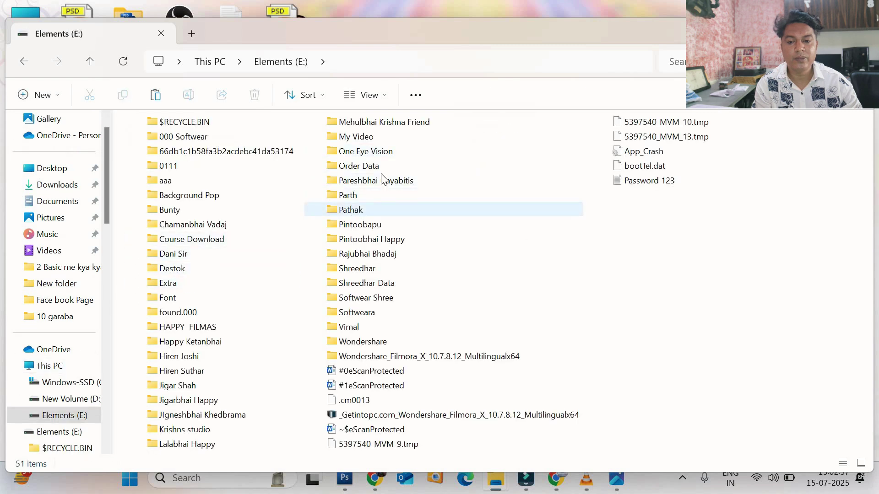
pyautogui.click(377, 312)
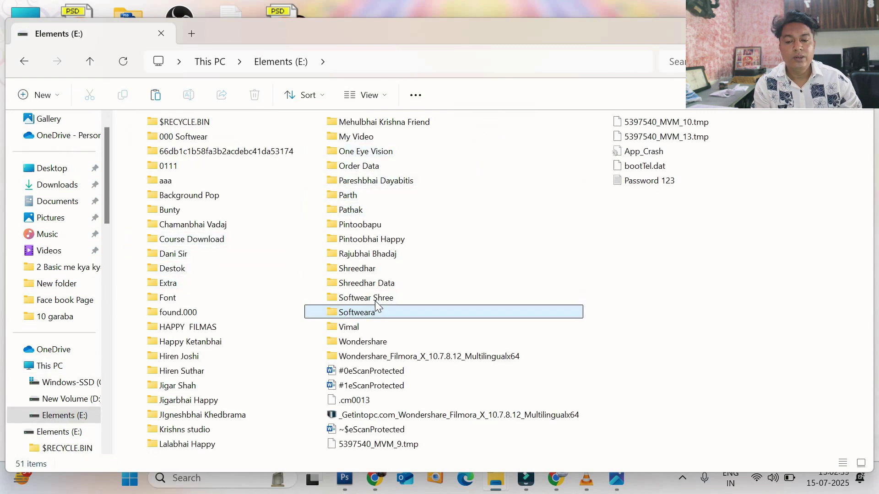
pyautogui.doubleClick(376, 298)
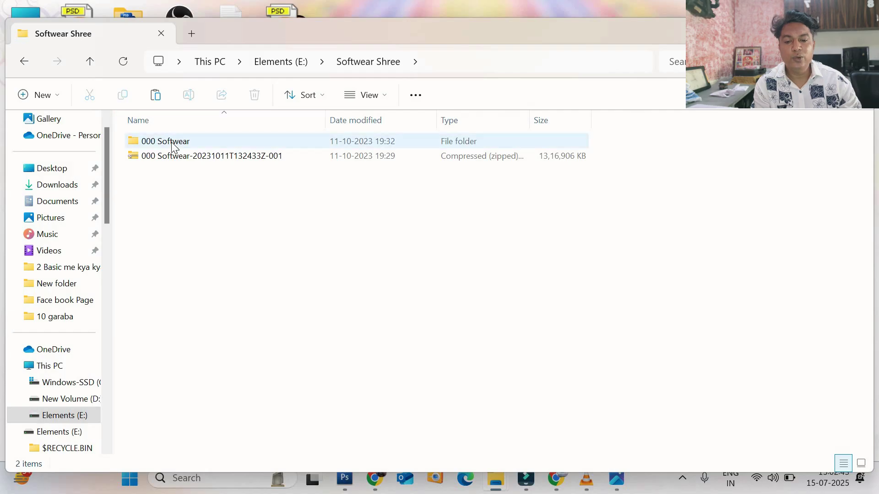
# - Create a new folder named "Softwear" inside Softwear Shree and open it
pyautogui.rightClick(180, 218)
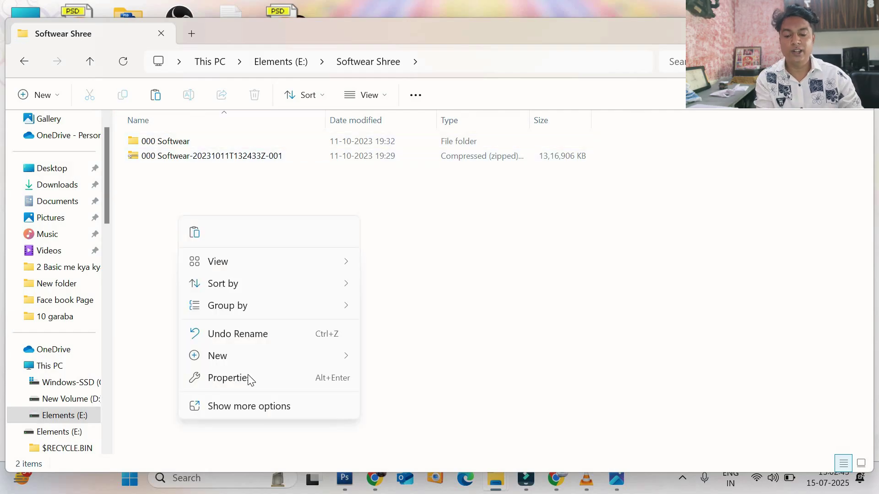
pyautogui.moveTo(249, 361)
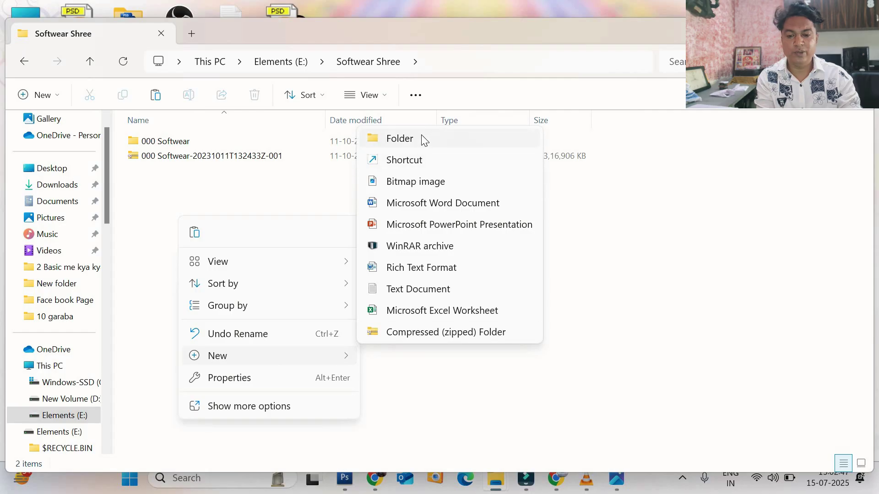
pyautogui.click(423, 139)
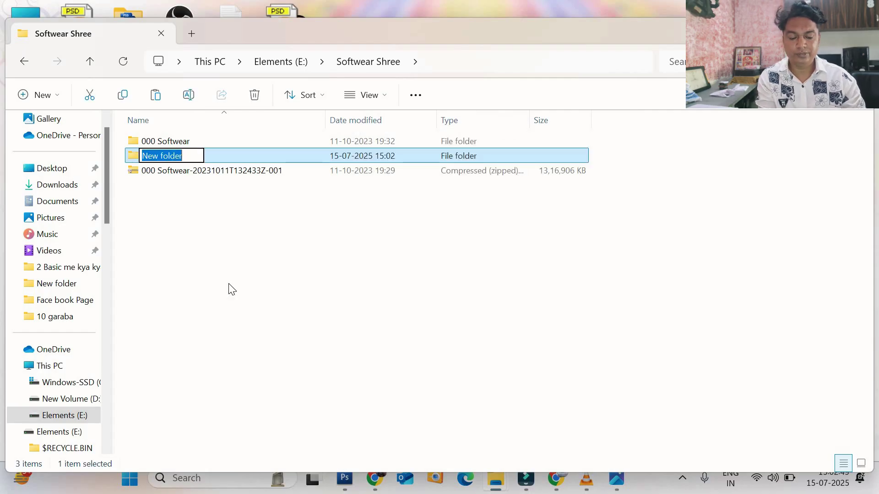
pyautogui.write('Sof')
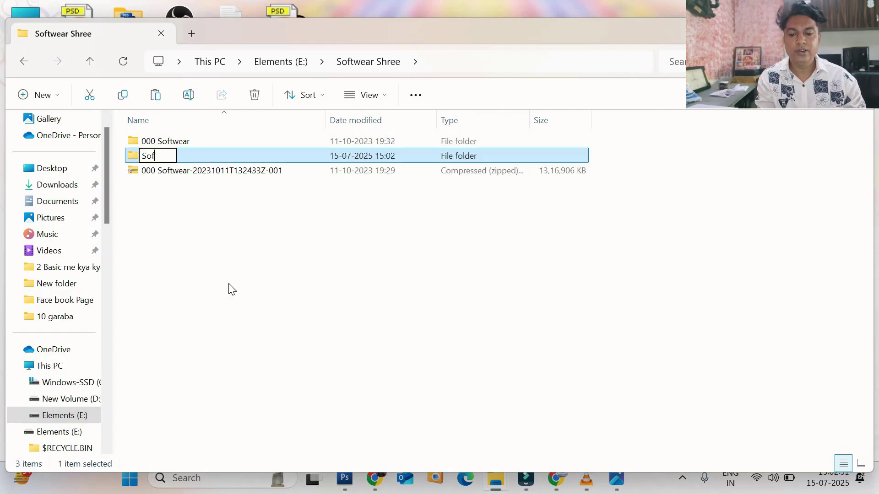
pyautogui.write('twear')
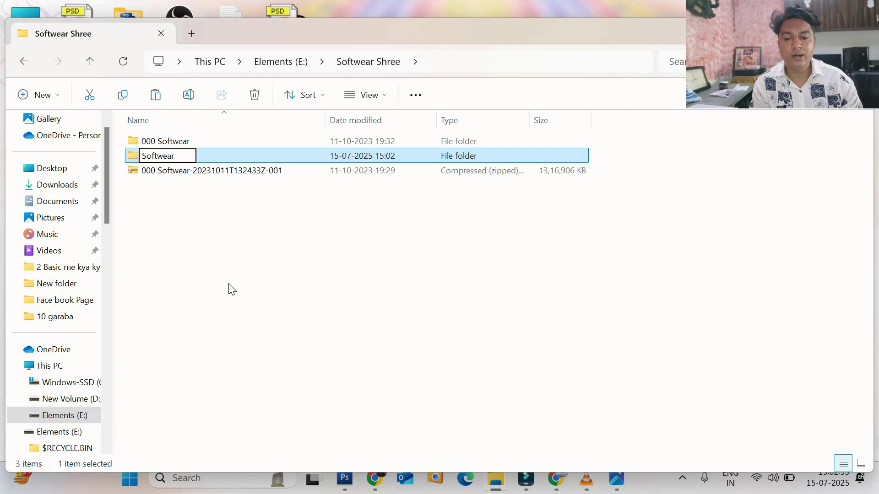
pyautogui.press('Return')
pyautogui.press('Return')
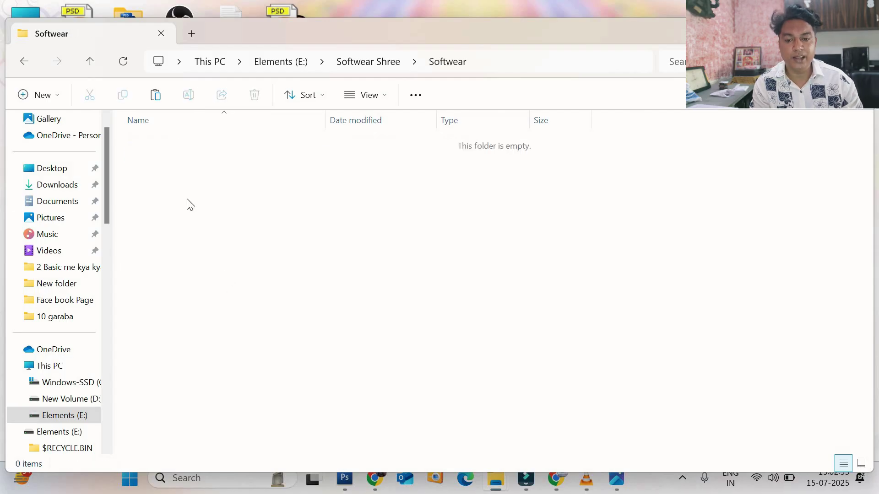
# - Paste the copied "000 Softwear" archive into the empty Softwear folder
pyautogui.rightClick(204, 197)
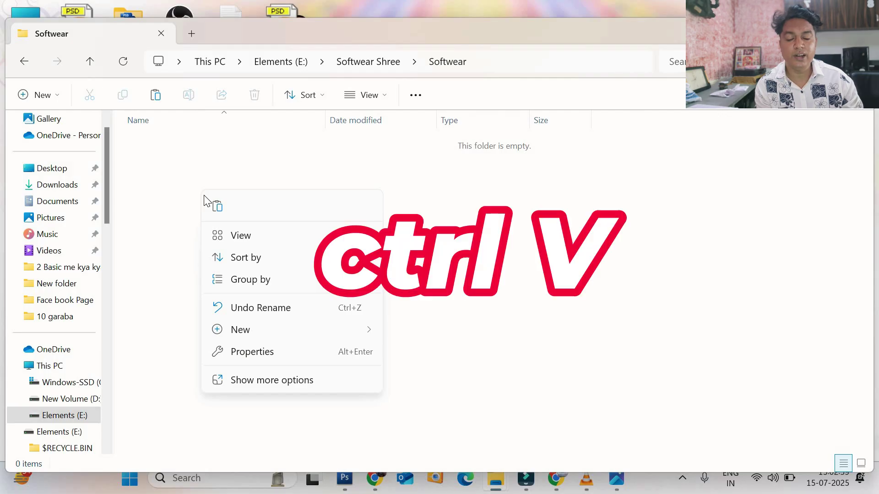
pyautogui.click(203, 179)
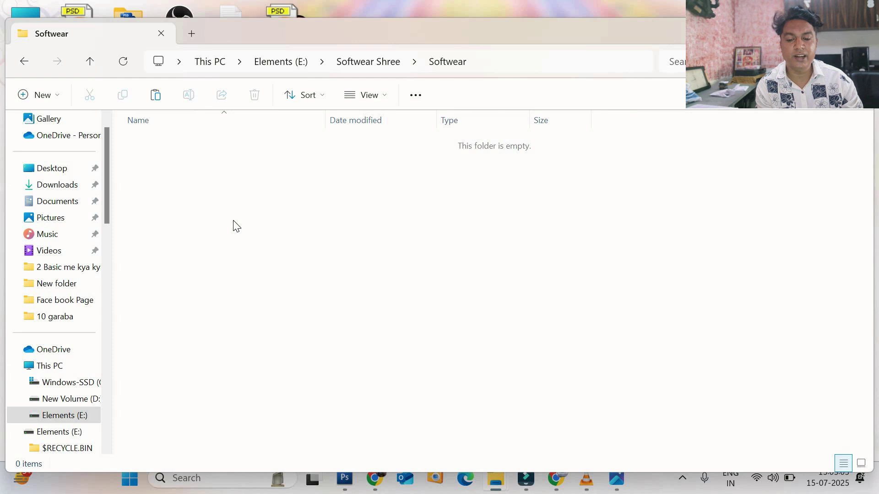
pyautogui.rightClick(249, 198)
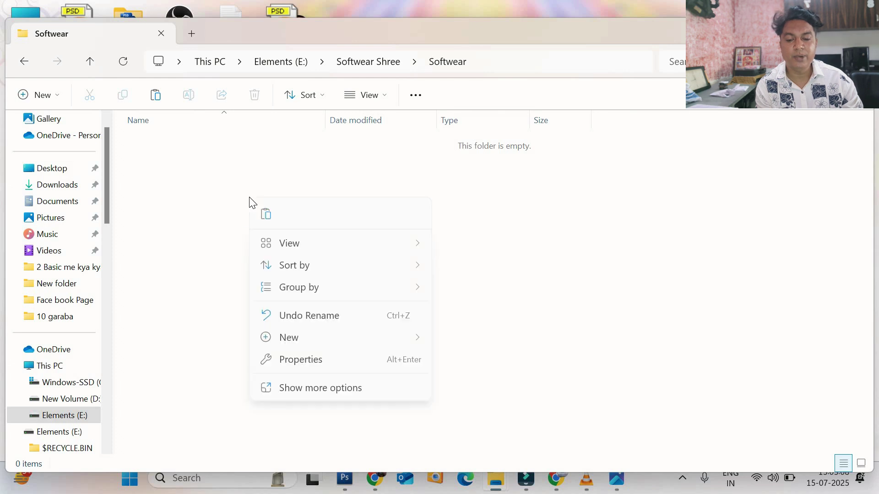
pyautogui.click(302, 388)
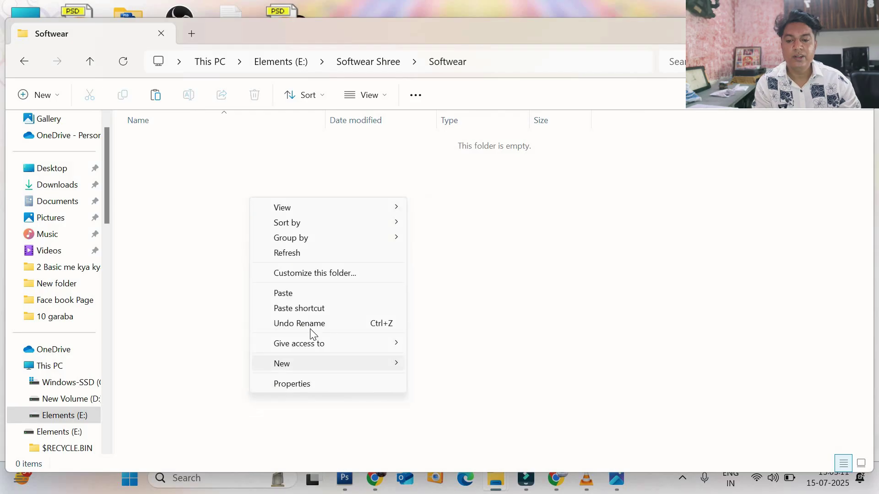
pyautogui.click(306, 296)
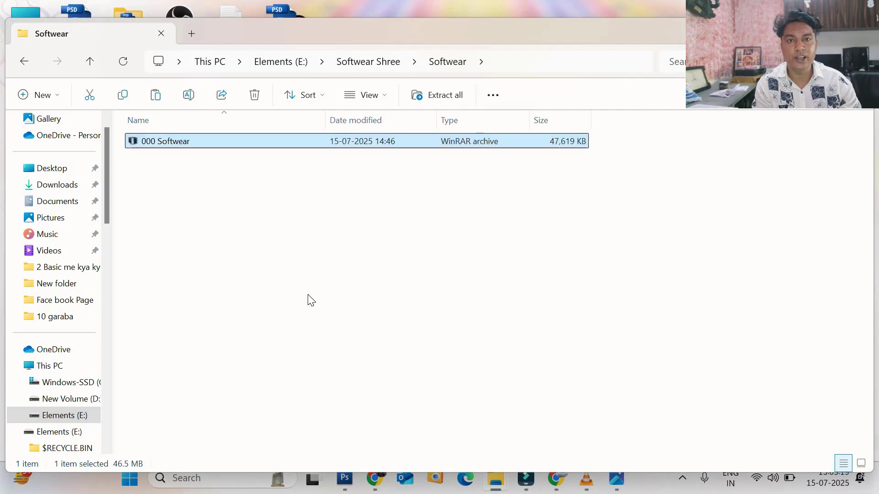
pyautogui.rightClick(186, 147)
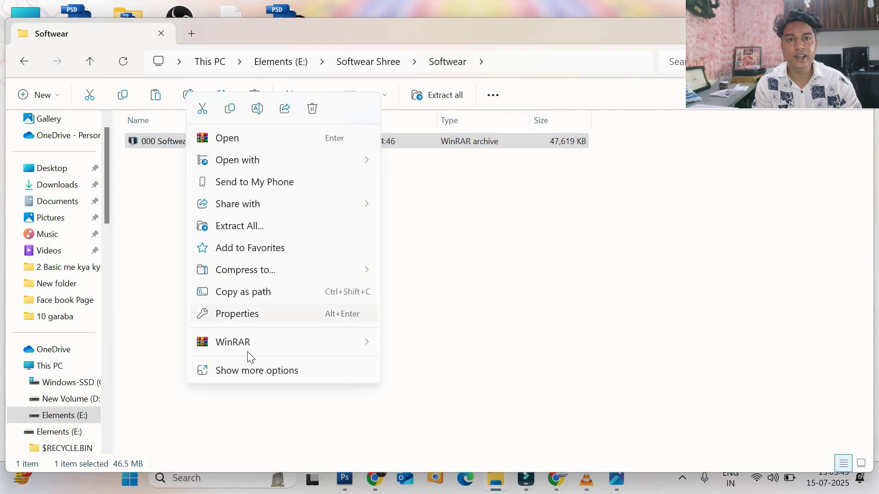
pyautogui.click(247, 371)
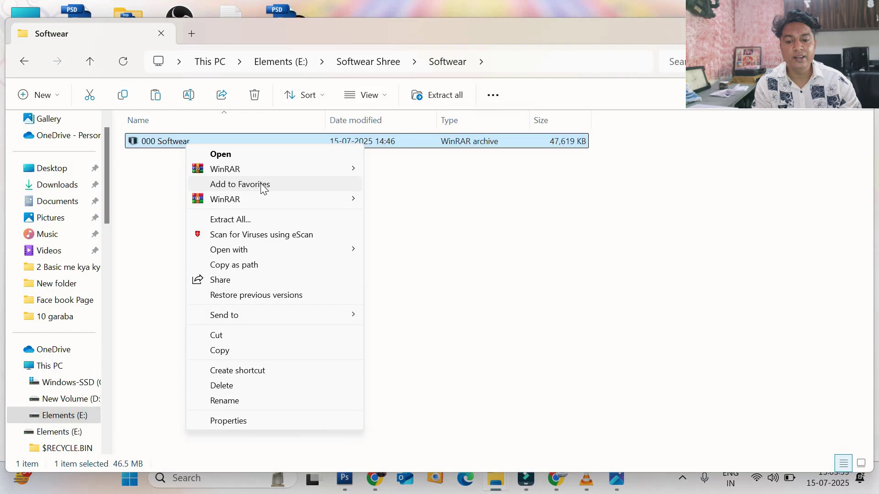
pyautogui.click(245, 221)
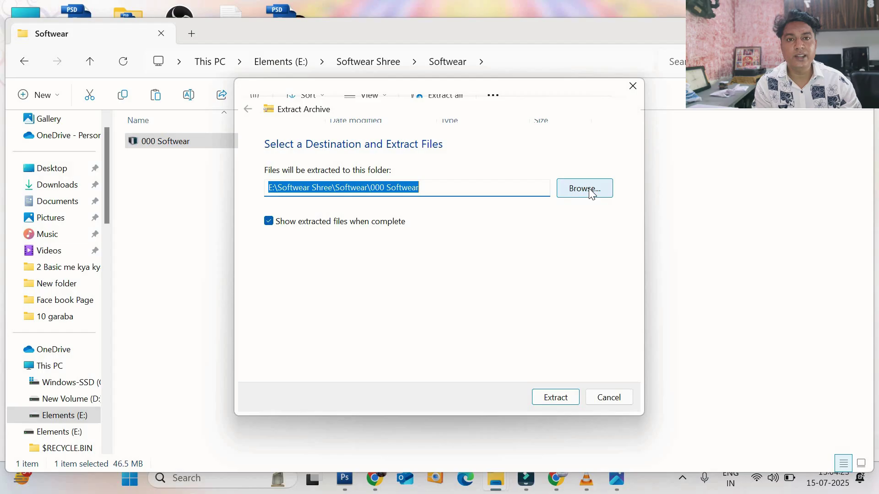
pyautogui.click(633, 88)
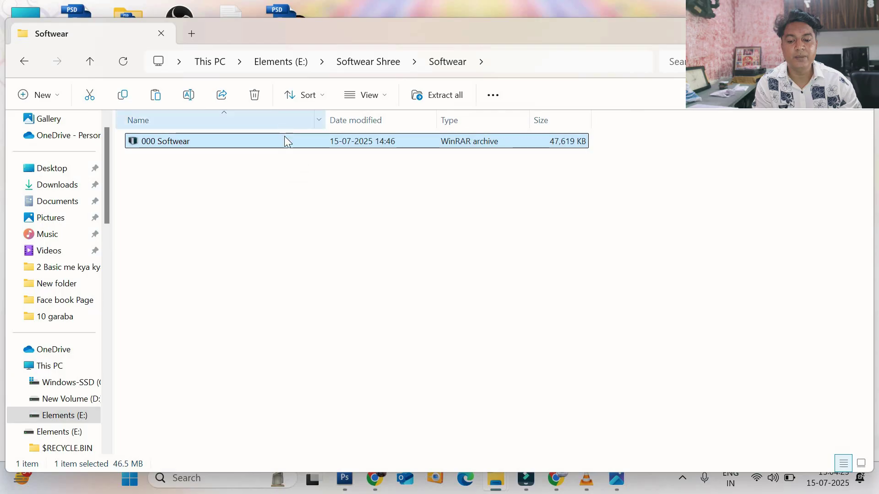
# - Try to extract the "000 Softwear" archive directly into the current Softwear folder with WinRAR
pyautogui.rightClick(193, 140)
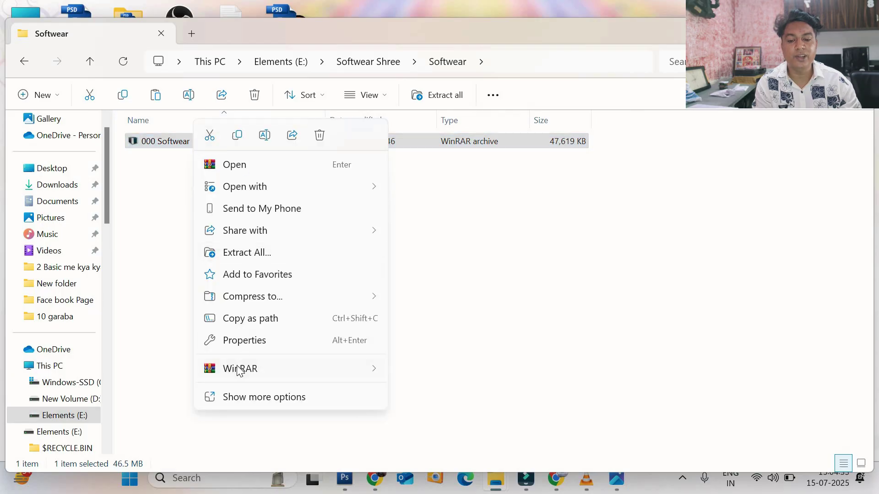
pyautogui.moveTo(237, 371)
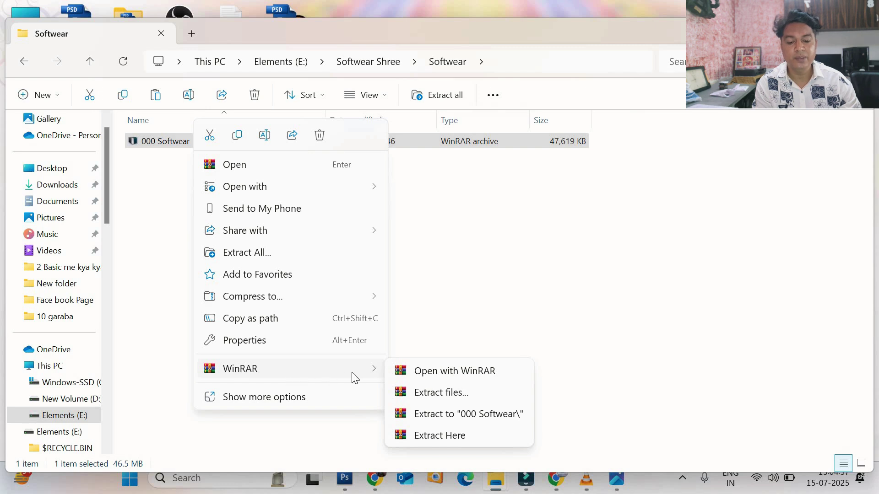
pyautogui.click(429, 437)
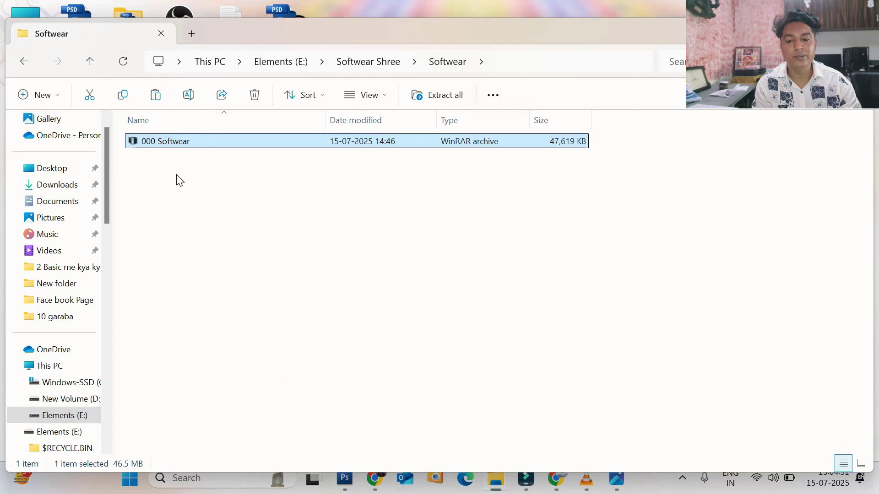
# - Open the already extracted "000 Softwear" folder in Softwear Shree and pick out its 1 Photoshop folder
pyautogui.doubleClick(168, 145)
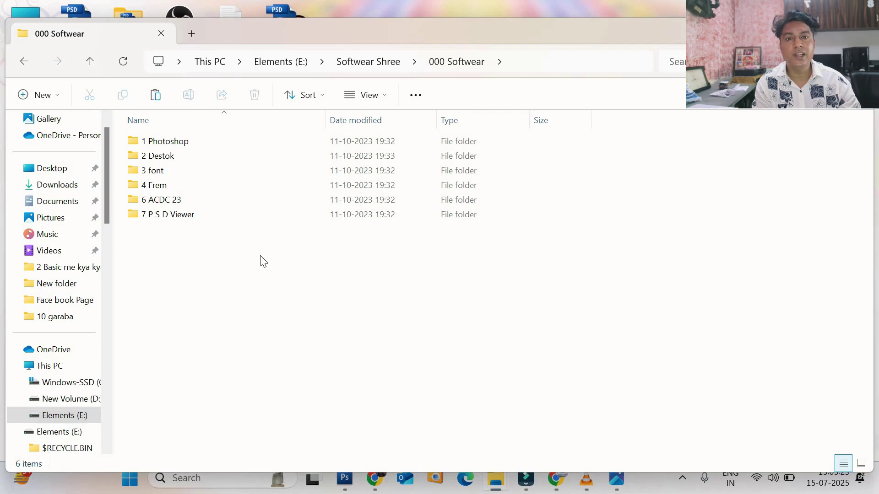
pyautogui.click(174, 147)
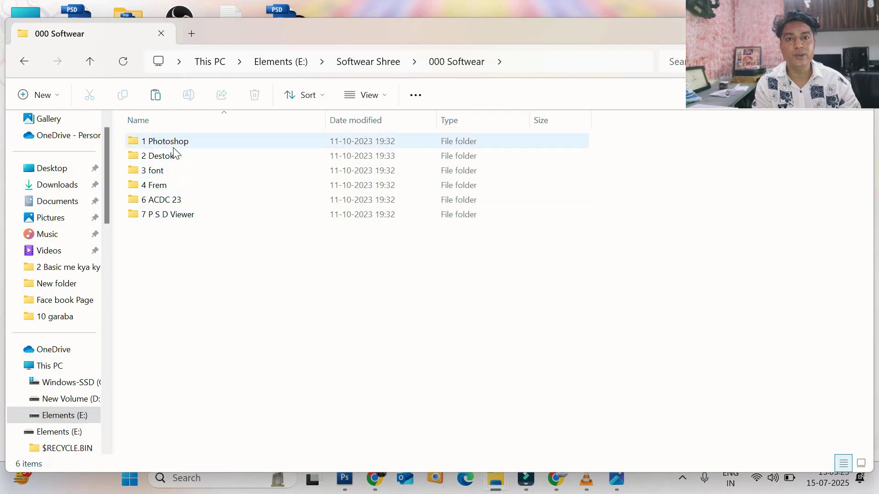